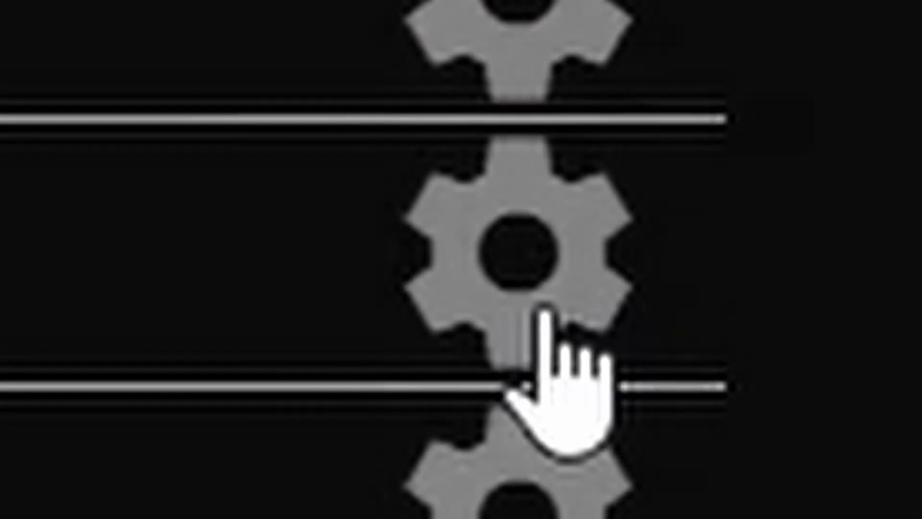
Uninstall Beat Saber and BMBF from the Quest through SideQuest's app list
{"action": "left_click", "coordinate": [756, 206]}
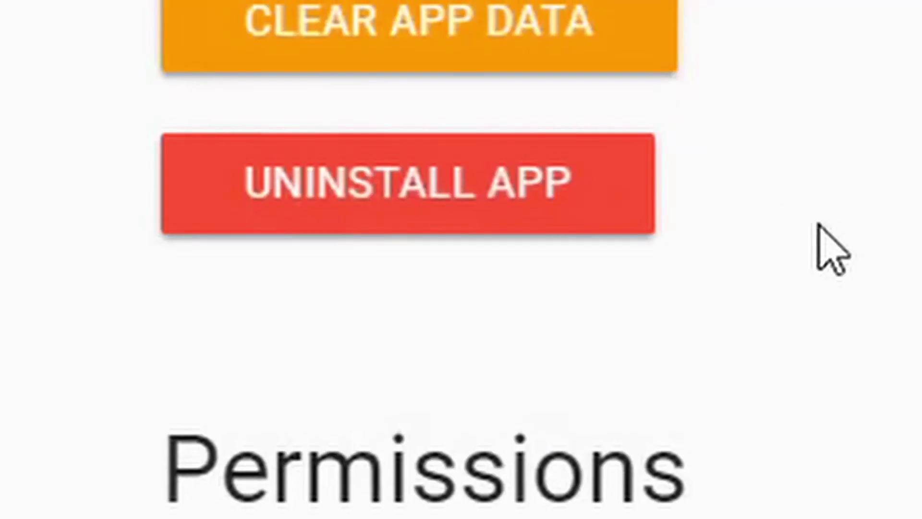
{"action": "left_click", "coordinate": [476, 205]}
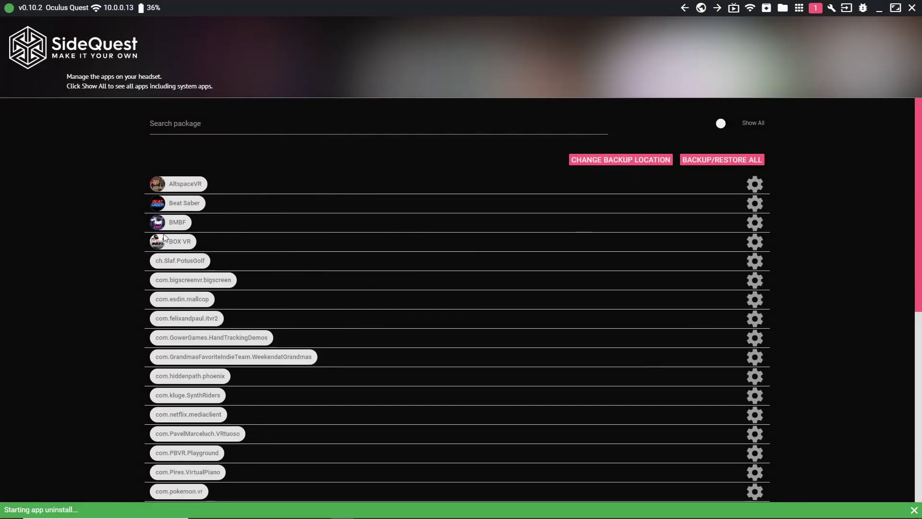
{"action": "left_click", "coordinate": [755, 224]}
{"action": "left_click", "coordinate": [542, 222]}
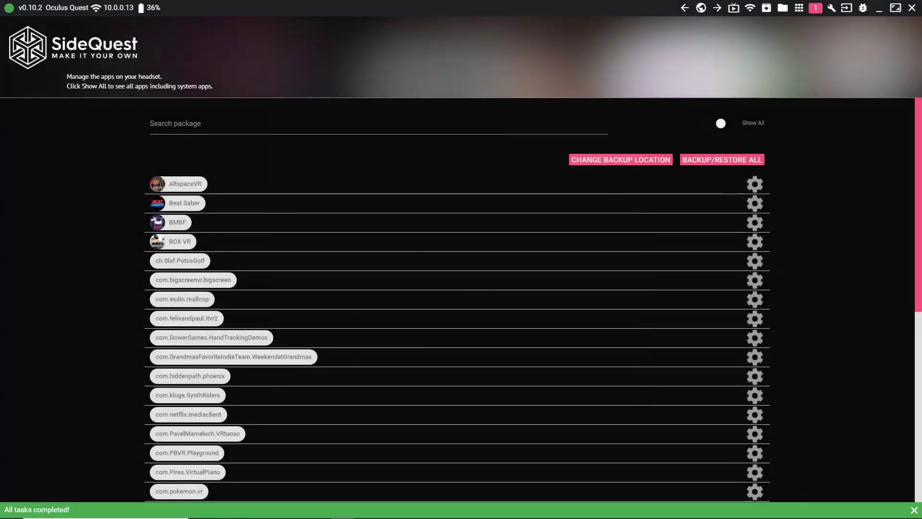
{"action": "left_click", "coordinate": [319, 509]}
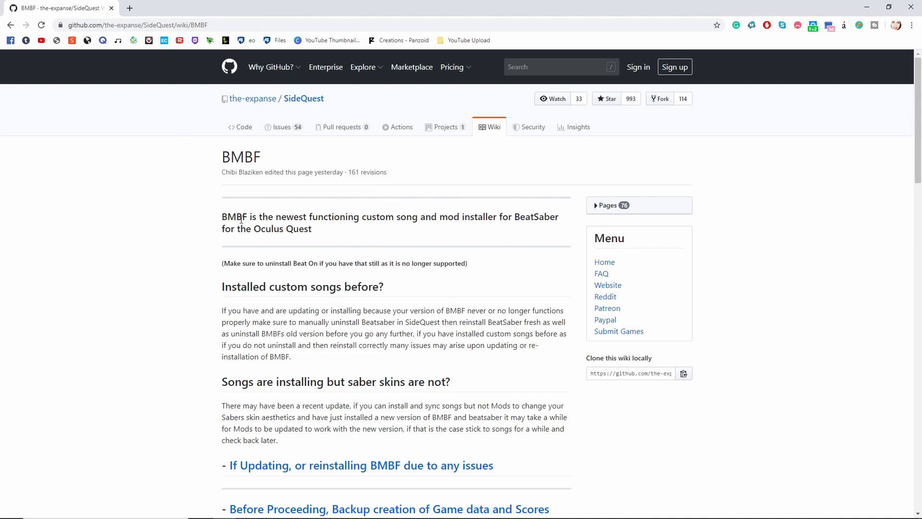
Download com.weloveoculus.BMBF.apk (v1.8.0) from the GitHub BMBF releases page
{"action": "scroll", "coordinate": [397, 396], "scroll_direction": "down", "scroll_amount": 10}
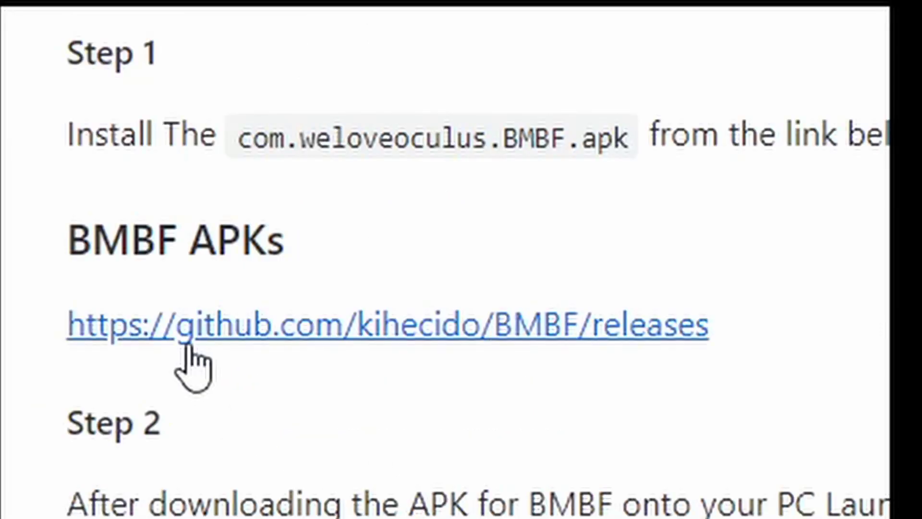
{"action": "left_click", "coordinate": [189, 344]}
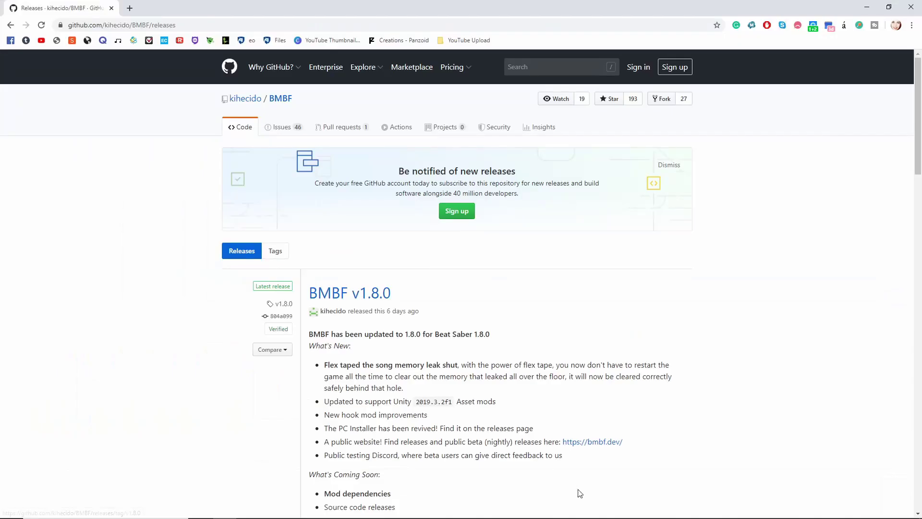
{"action": "scroll", "coordinate": [572, 480], "scroll_direction": "down", "scroll_amount": 5}
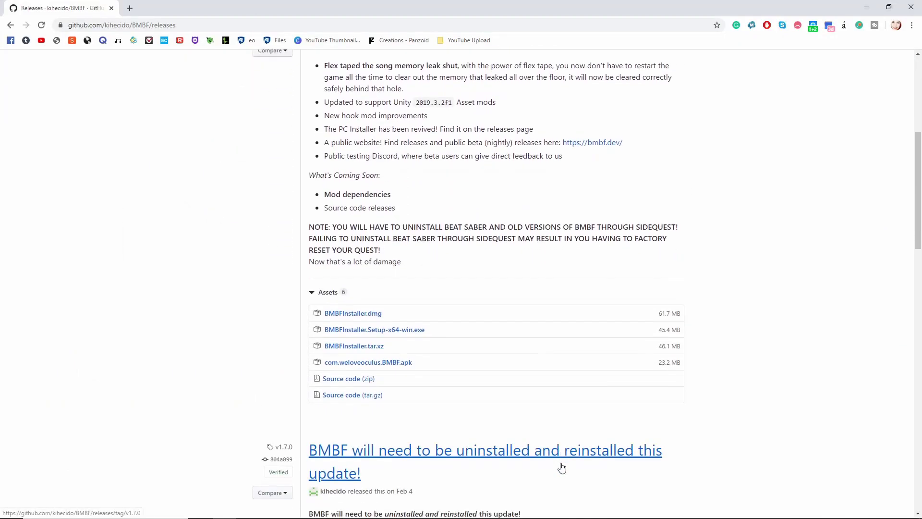
{"action": "scroll", "coordinate": [562, 467], "scroll_direction": "down", "scroll_amount": 4}
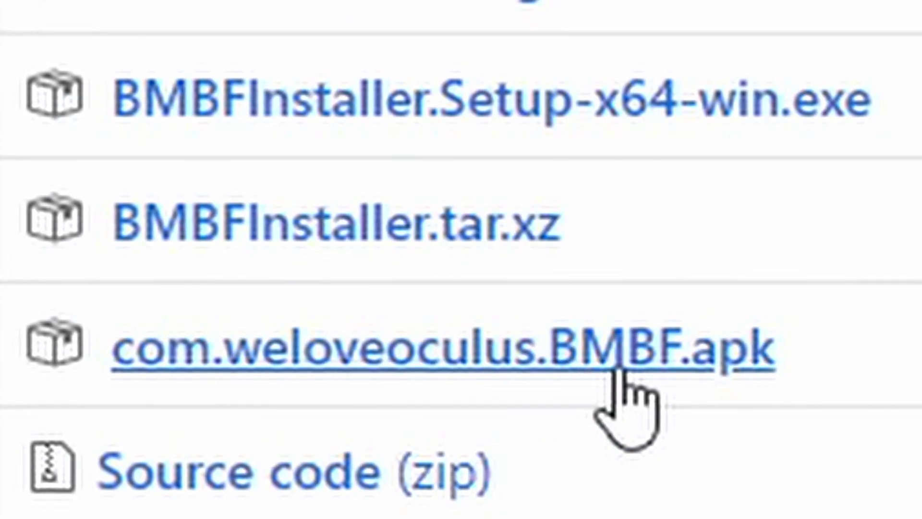
{"action": "left_click", "coordinate": [617, 369]}
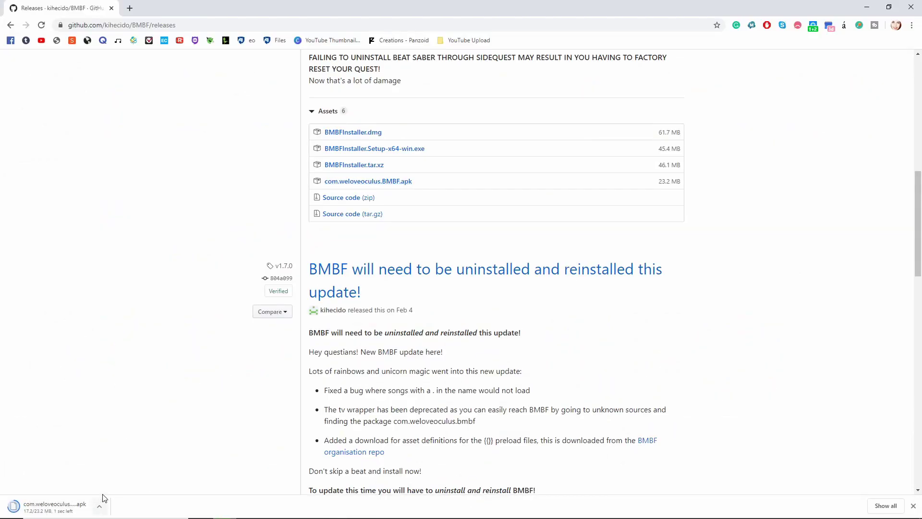
{"action": "left_click", "coordinate": [340, 512]}
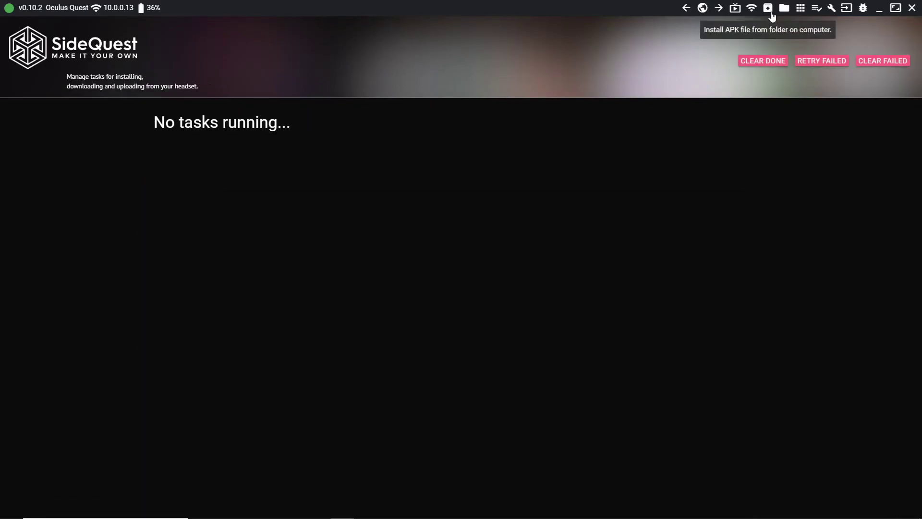
Install the downloaded BMBF apk onto the Quest from its folder
{"action": "left_click", "coordinate": [770, 14]}
{"action": "double_click", "coordinate": [304, 250]}
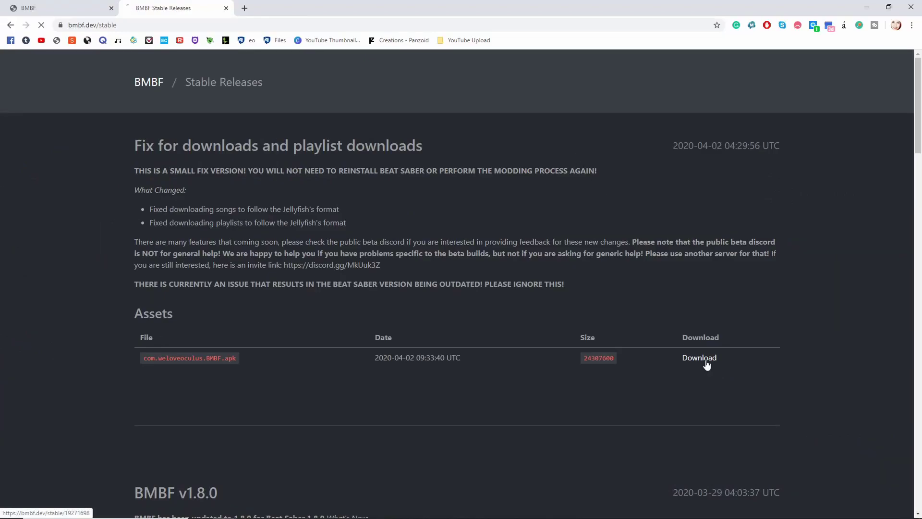
Download the newest com.weloveoculus.BMBF.apk from bmbf.dev and install it on the Quest
{"action": "left_click", "coordinate": [706, 360]}
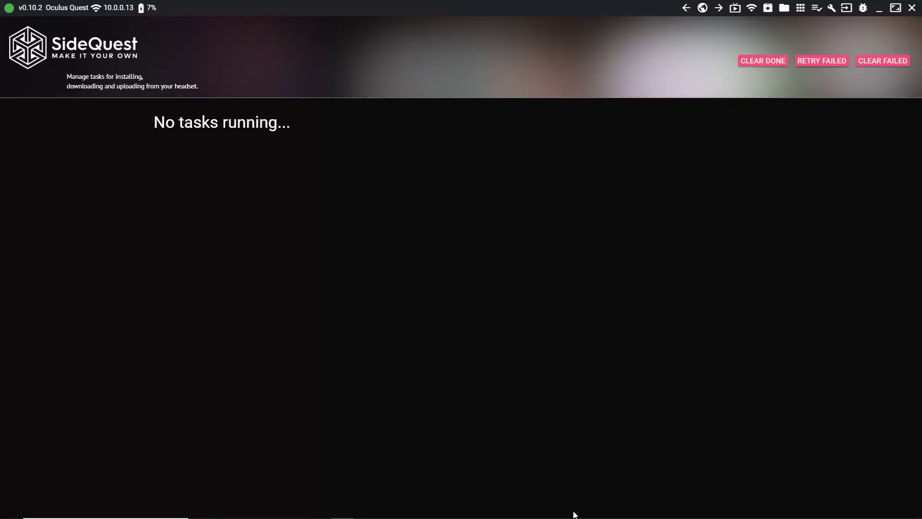
{"action": "left_click", "coordinate": [768, 8]}
{"action": "double_click", "coordinate": [329, 240]}
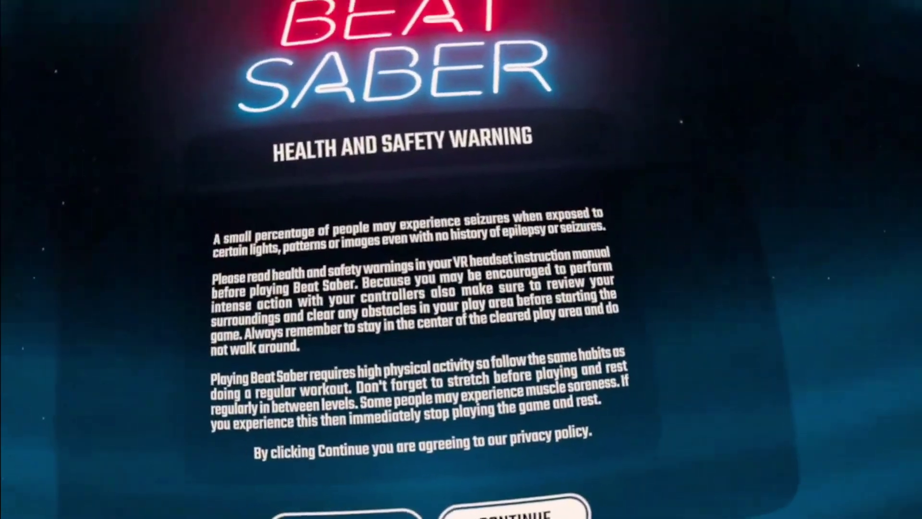
Continue past Beat Saber's Health and Safety Warning to the main menu
{"action": "left_click", "coordinate": [514, 508]}
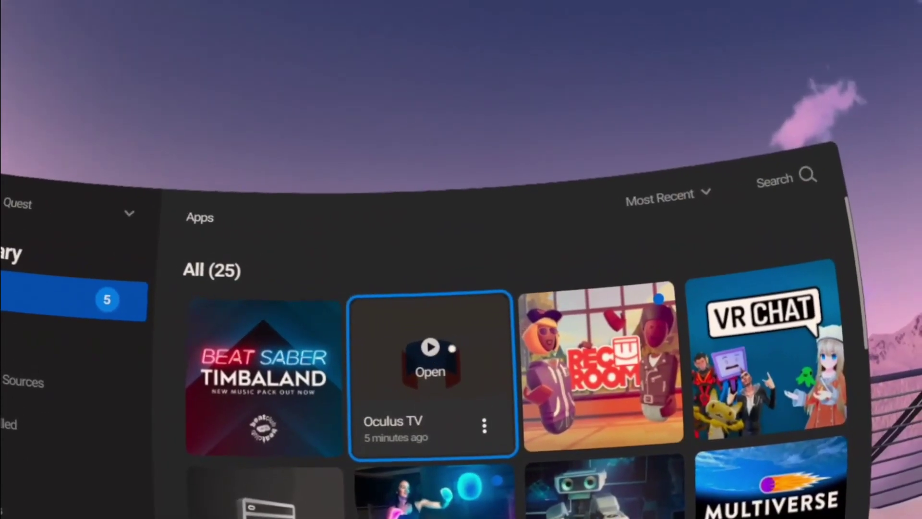
Launch BMBF from Oculus TV's Unknown Sources and continue past the setup introduction
{"action": "left_click", "coordinate": [451, 350]}
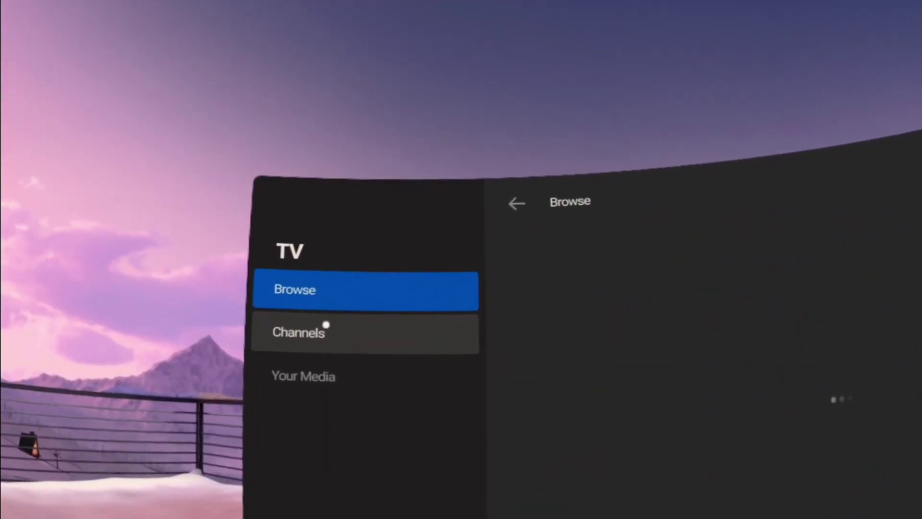
{"action": "left_click", "coordinate": [324, 324]}
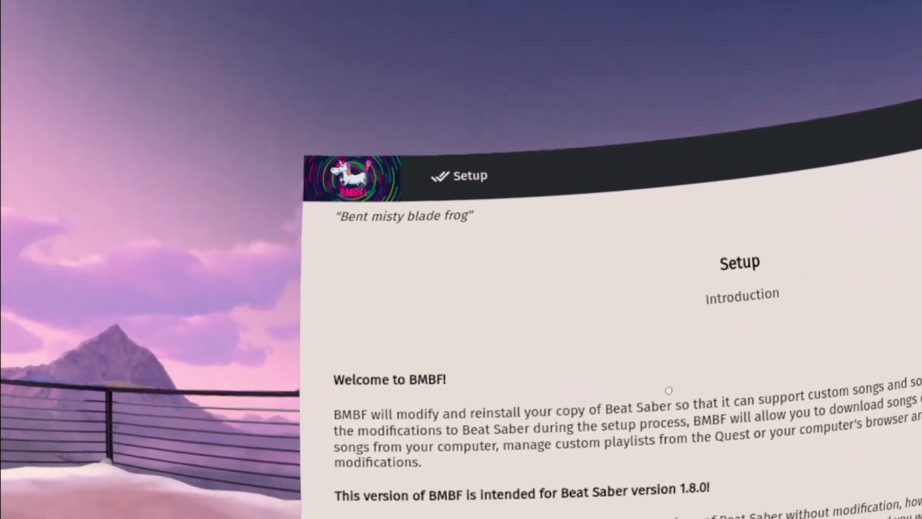
{"action": "scroll", "coordinate": [608, 327], "scroll_direction": "down", "scroll_amount": 3}
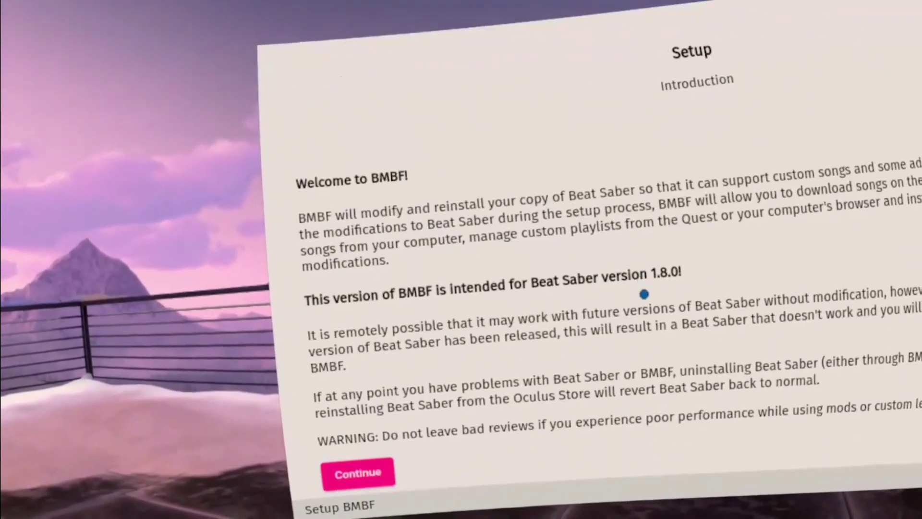
{"action": "left_click", "coordinate": [320, 494]}
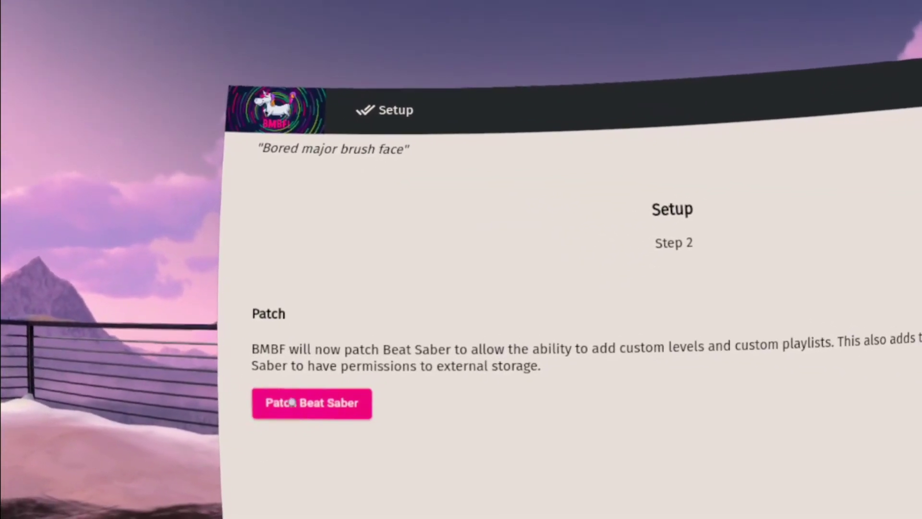
Patch and reinstall Beat Saber for custom songs, then confirm with DONE
{"action": "left_click", "coordinate": [173, 440]}
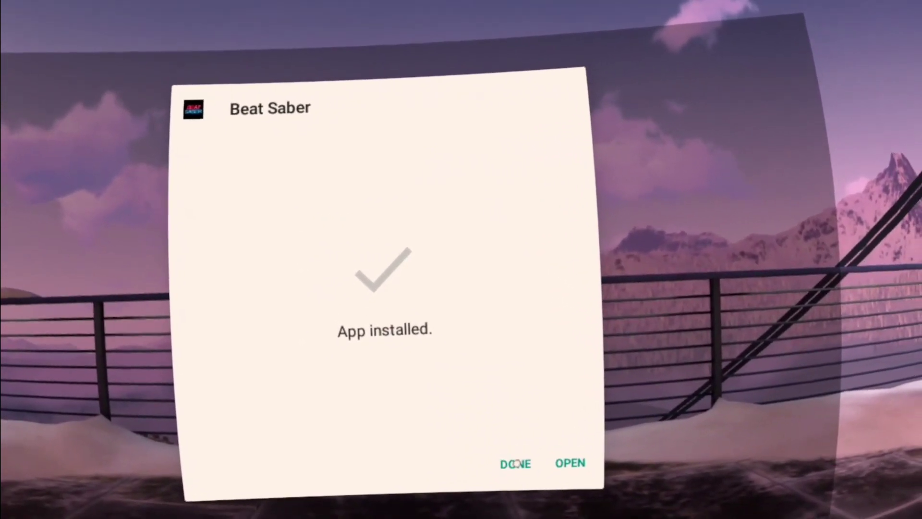
{"action": "left_click", "coordinate": [516, 463]}
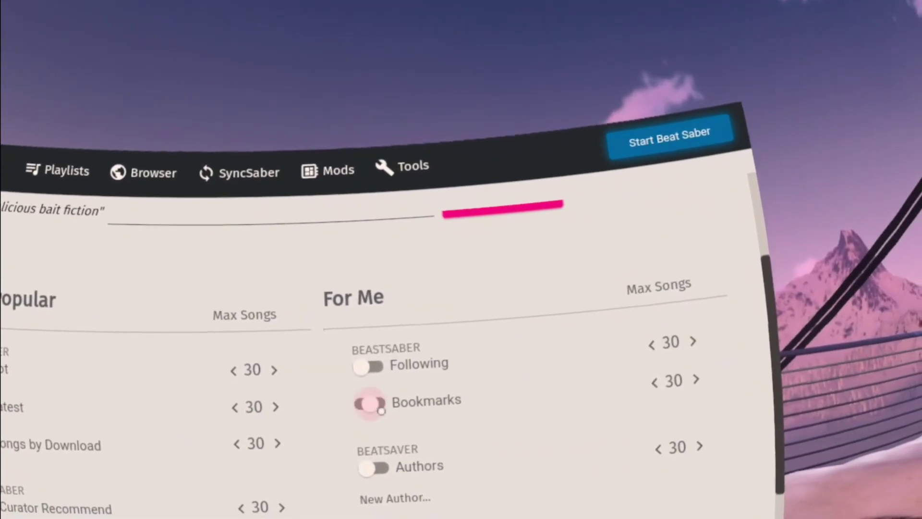
Enable the BeastSaber Bookmarks feed, raise its Max Songs limit, and sync to Beat Saber
{"action": "left_click", "coordinate": [379, 408]}
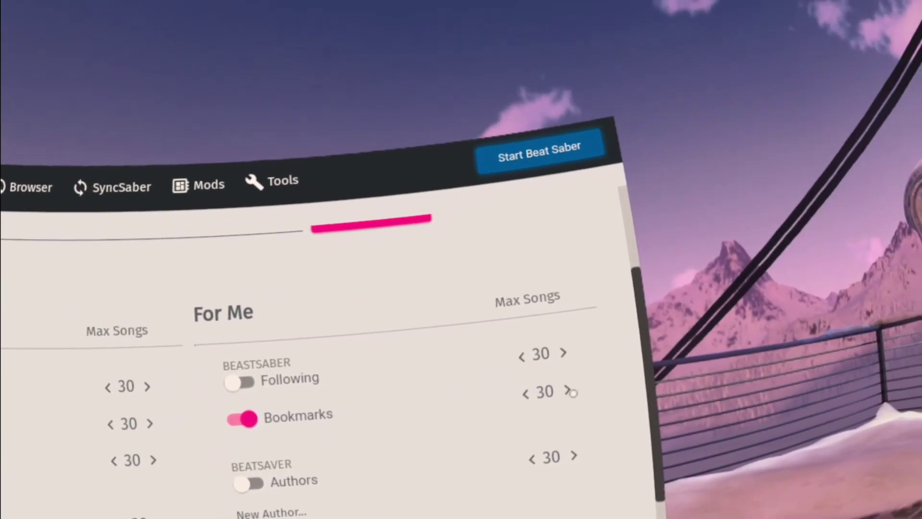
{"action": "left_click", "coordinate": [569, 394]}
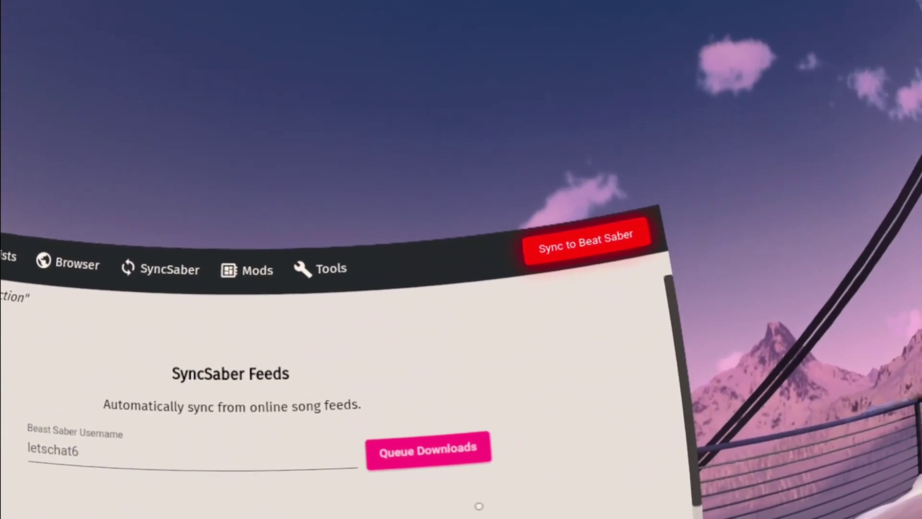
{"action": "left_click", "coordinate": [586, 241]}
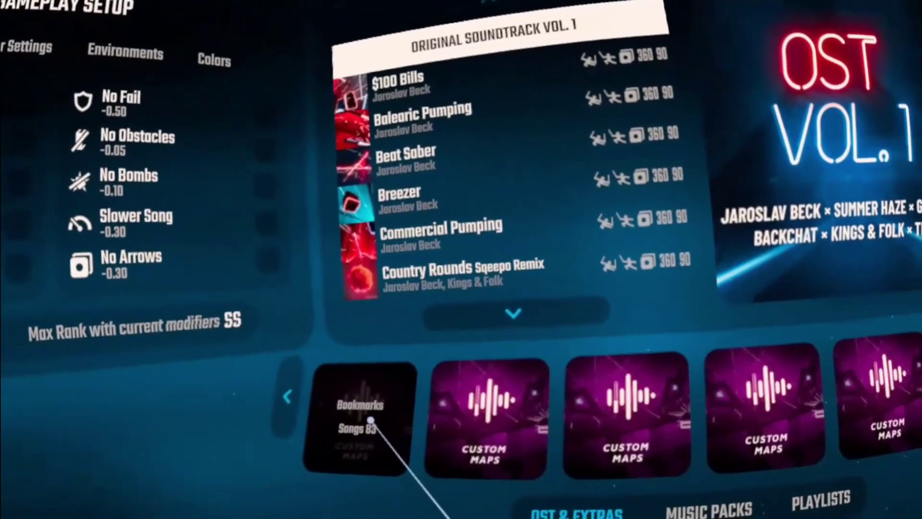
Open the Bookmarks custom pack in Solo and scroll through its synced songs
{"action": "left_click", "coordinate": [505, 405]}
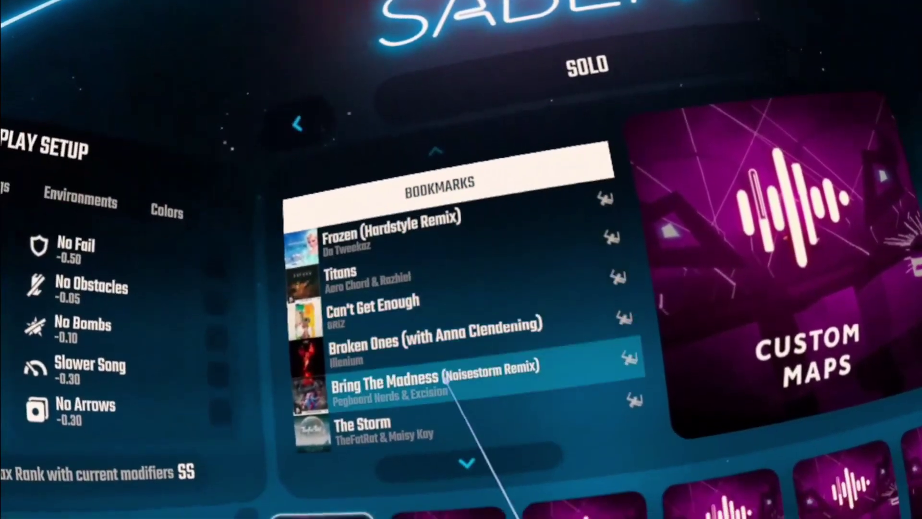
{"action": "scroll", "coordinate": [423, 336], "scroll_direction": "down", "scroll_amount": 6}
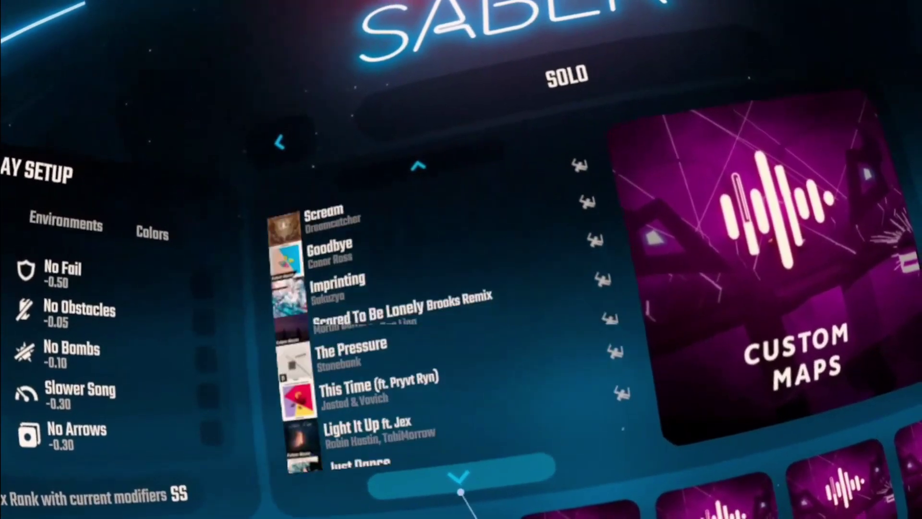
{"action": "left_click", "coordinate": [545, 224]}
{"action": "scroll", "coordinate": [423, 361], "scroll_direction": "down", "scroll_amount": 6}
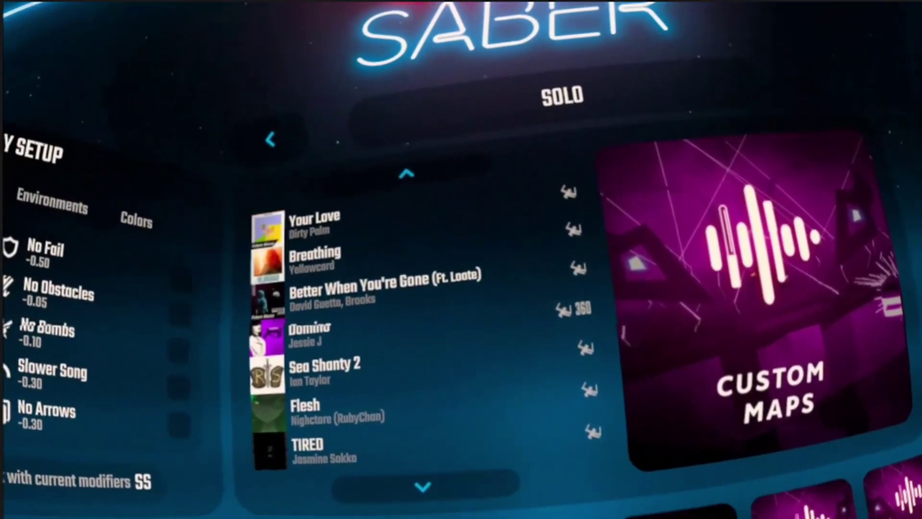